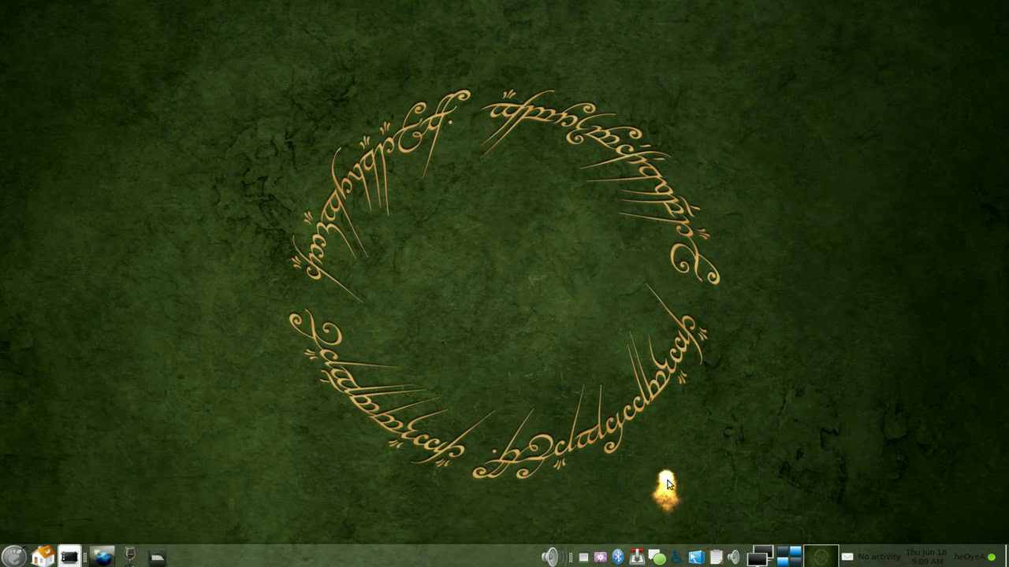
Open the earth ch4 folder, view the scanned pages from ch4 000.jpg to the following image, and close the viewer and file browser
left_click(158, 557)
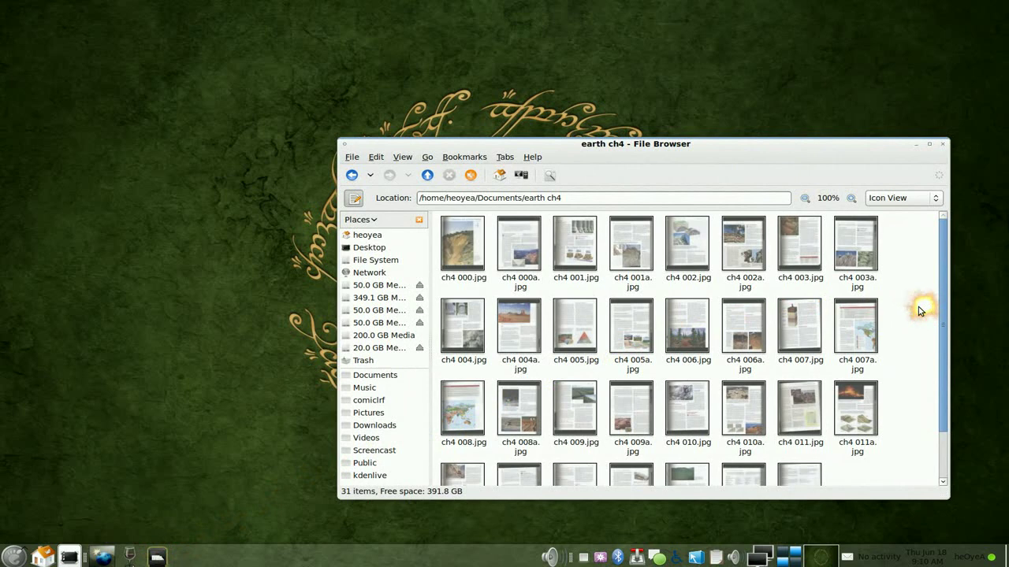
double_click(451, 237)
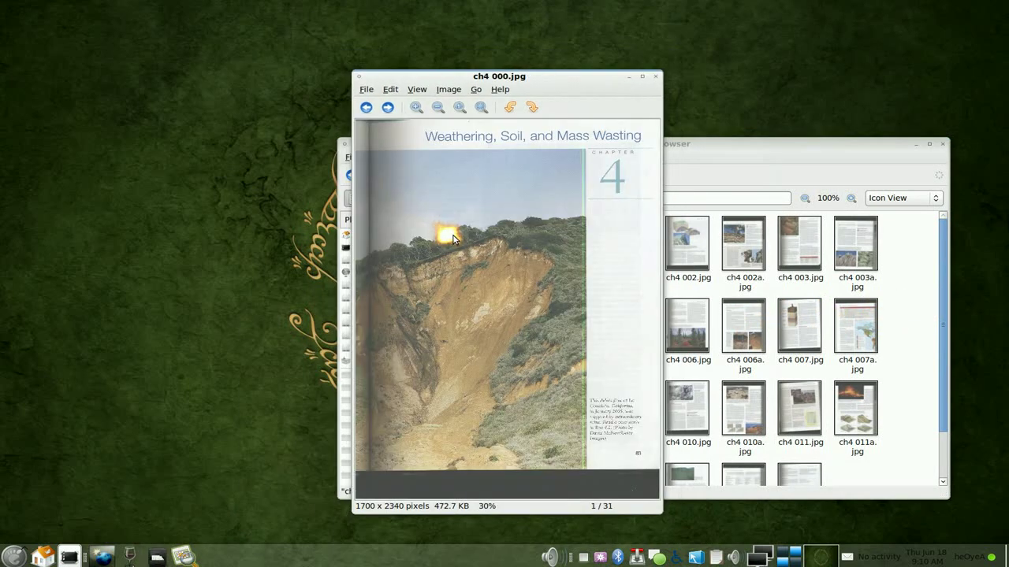
left_click(644, 77)
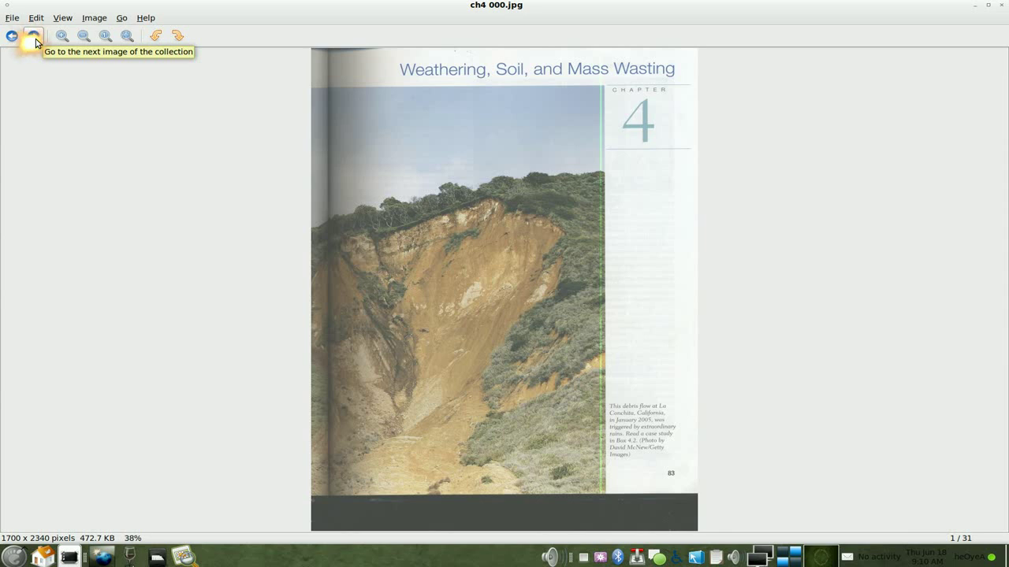
left_click(34, 37)
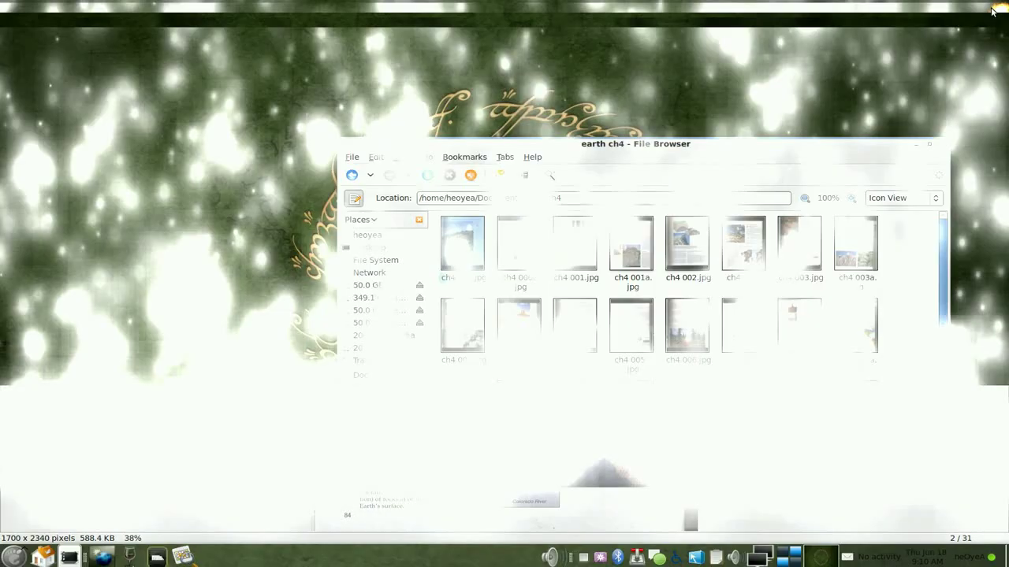
left_click(1003, 5)
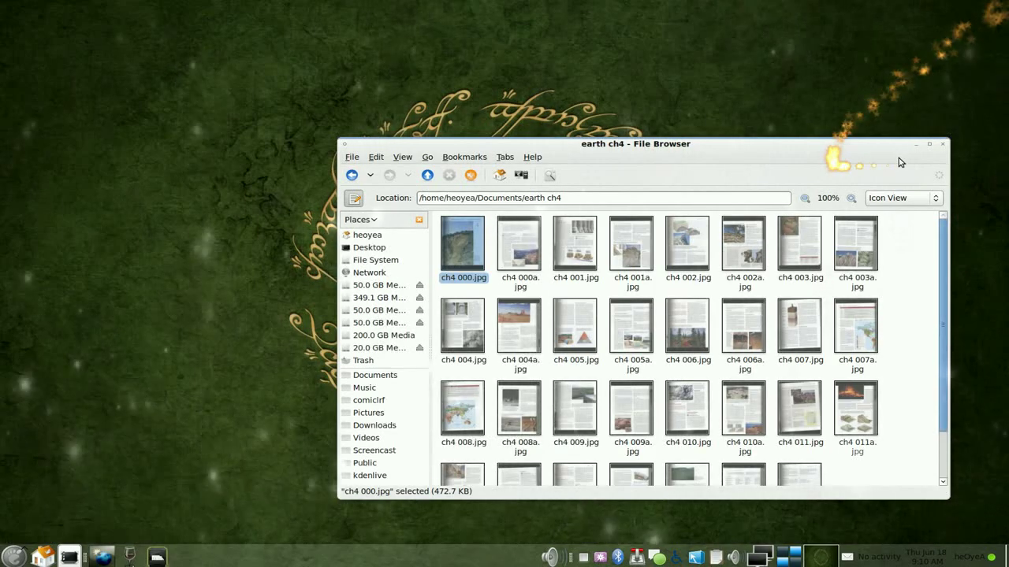
left_click(942, 143)
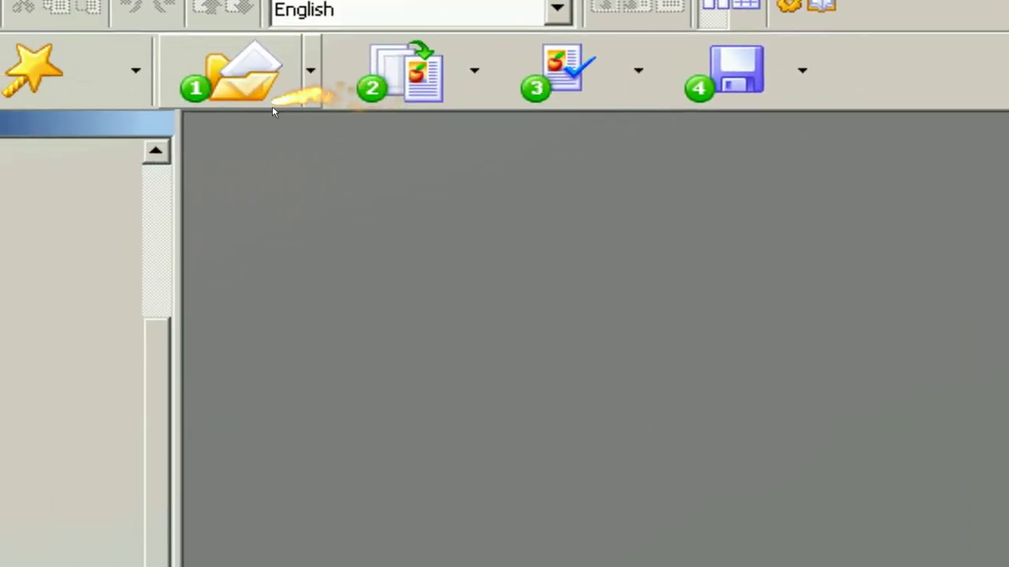
In ABBYY FineReader, open the scanned images ch4 000.jpg through ch4 002.jpg from the earth ch4 folder
left_click(257, 105)
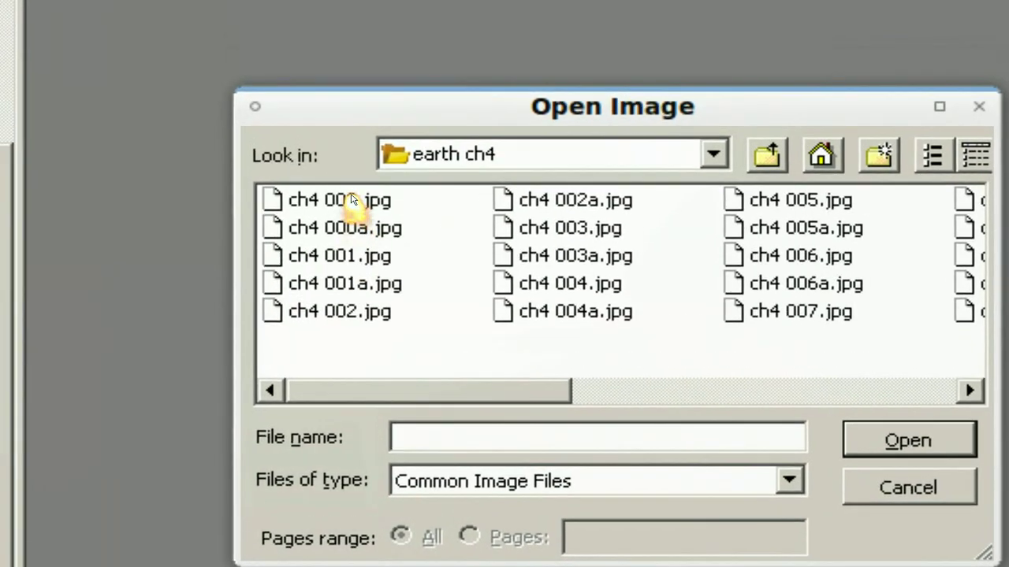
left_click(342, 151)
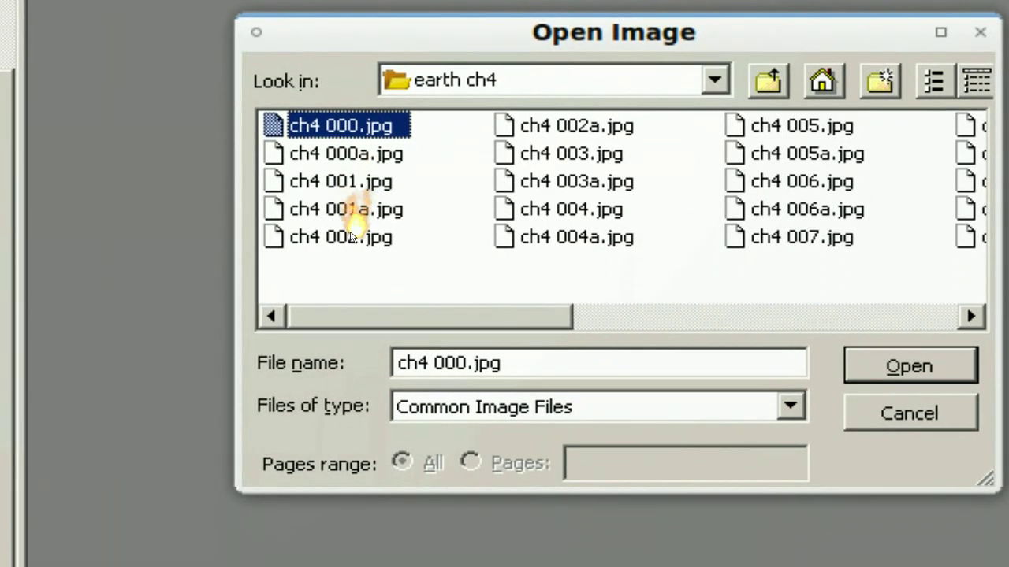
left_click(352, 311, "shift")
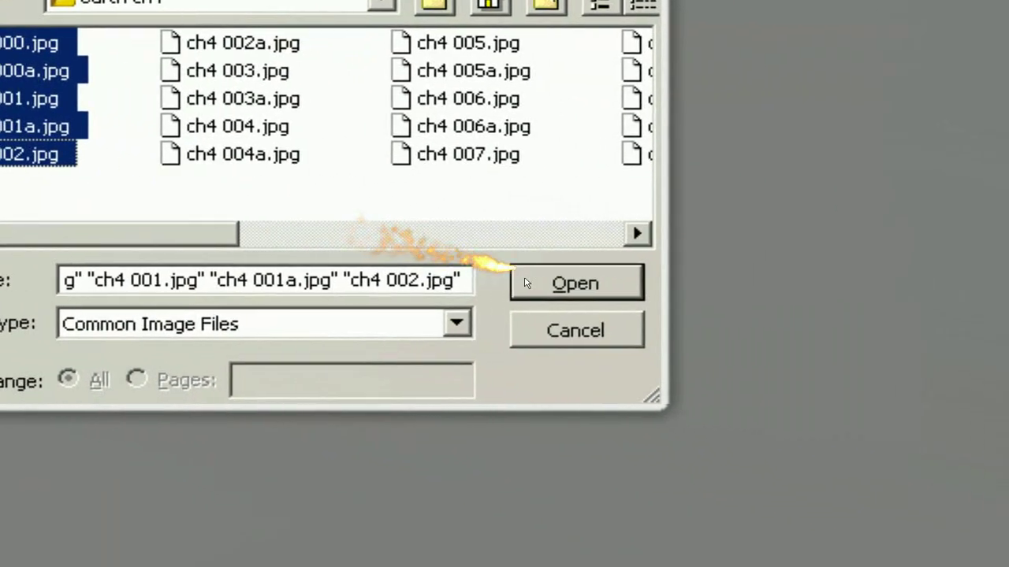
left_click(879, 372)
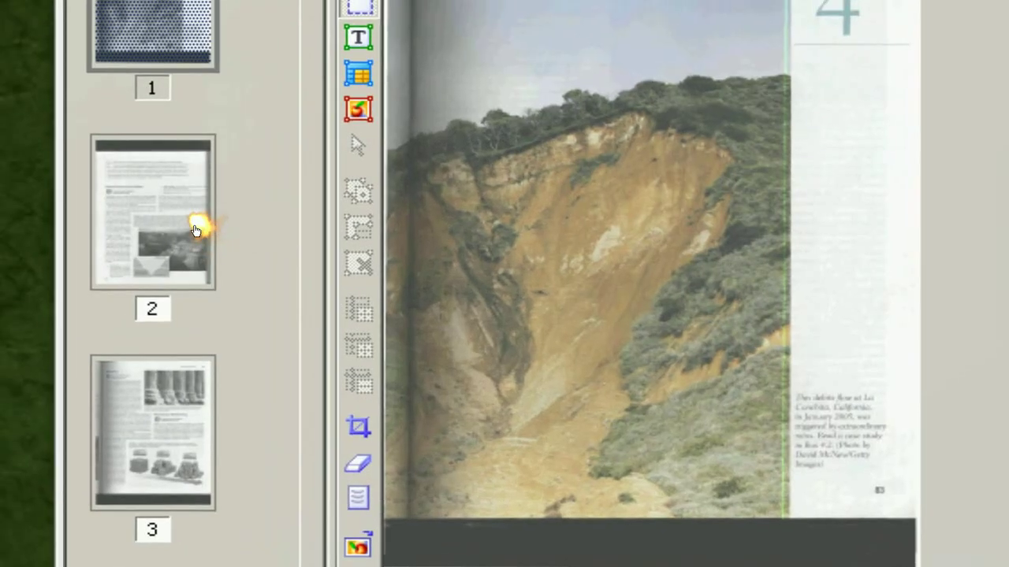
scroll(196, 230, "down", 3)
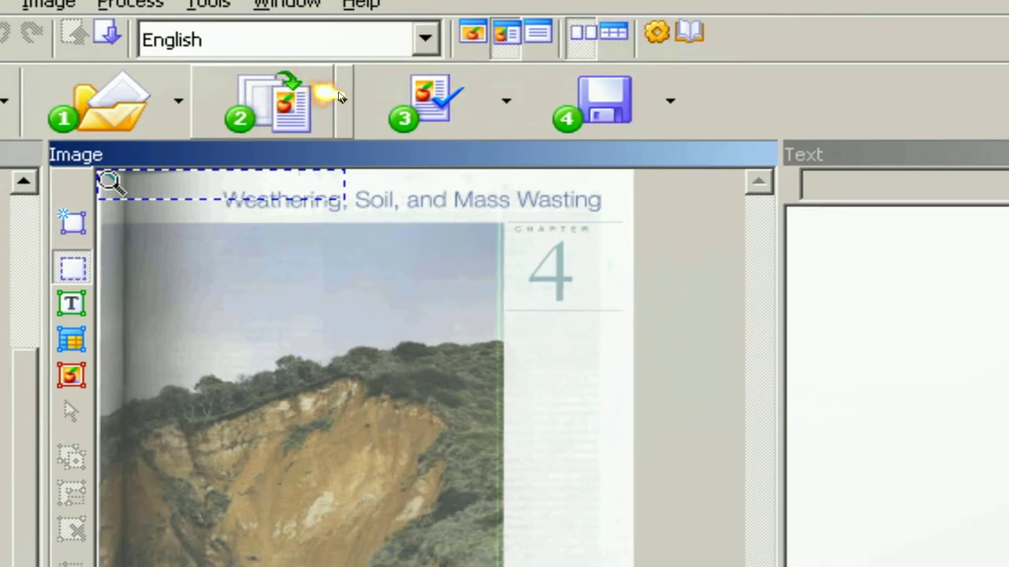
Run English text recognition on all pages of the batch
left_click(343, 98)
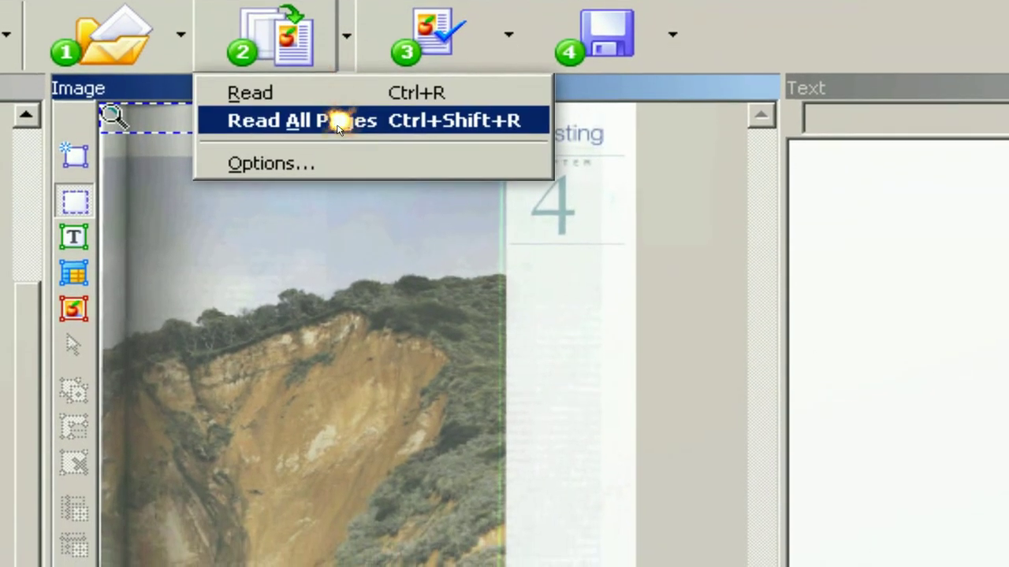
left_click(337, 120)
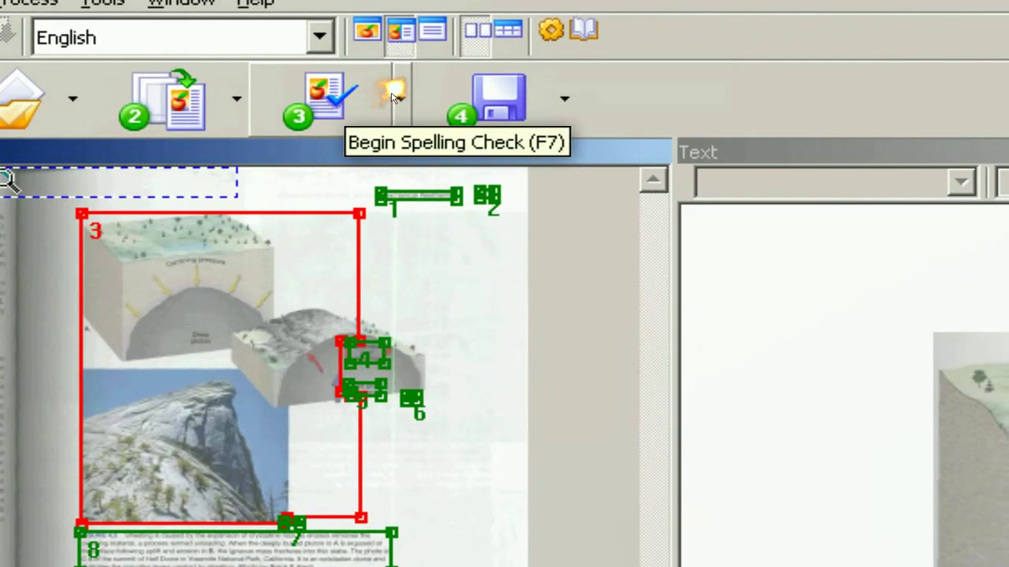
left_click(430, 95)
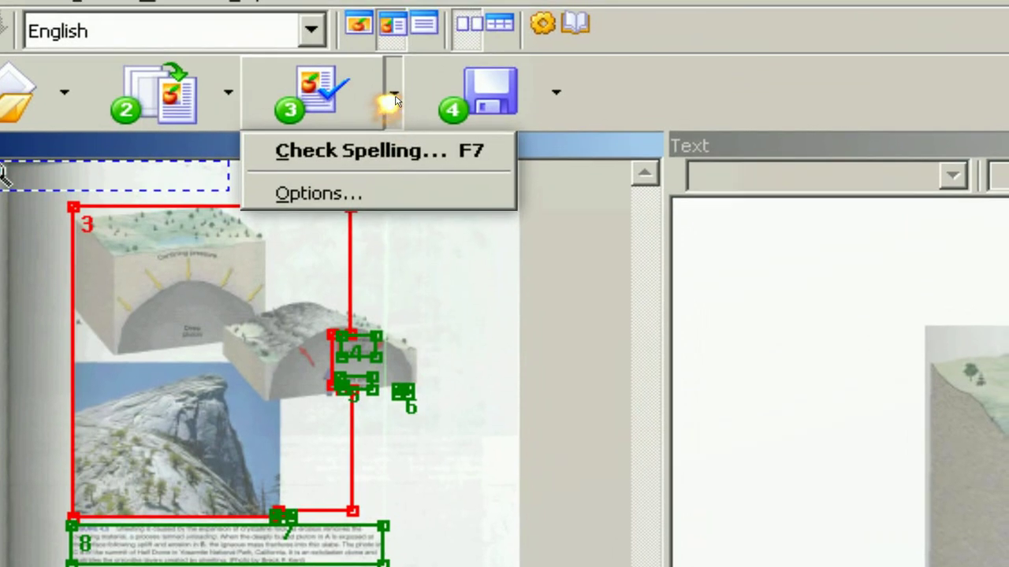
left_click(395, 68)
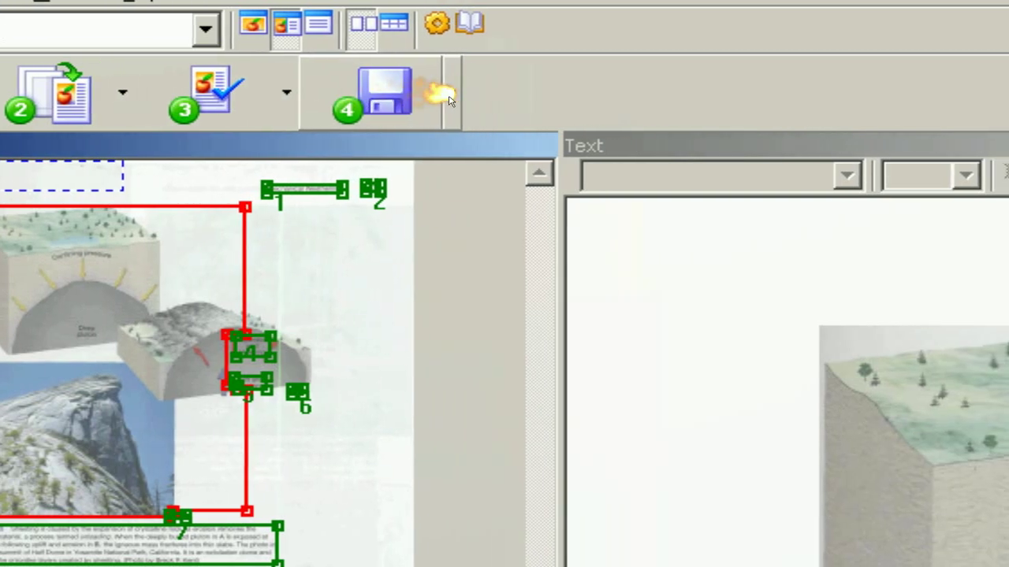
Save all pages to the Desktop as a single PDF document named Untitled0.pdf
left_click(556, 96)
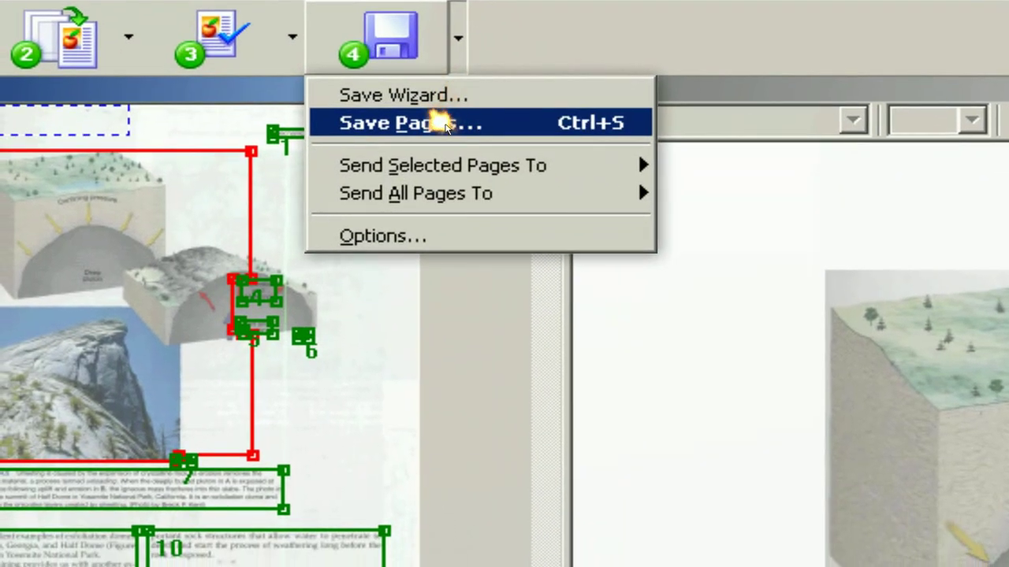
left_click(441, 124)
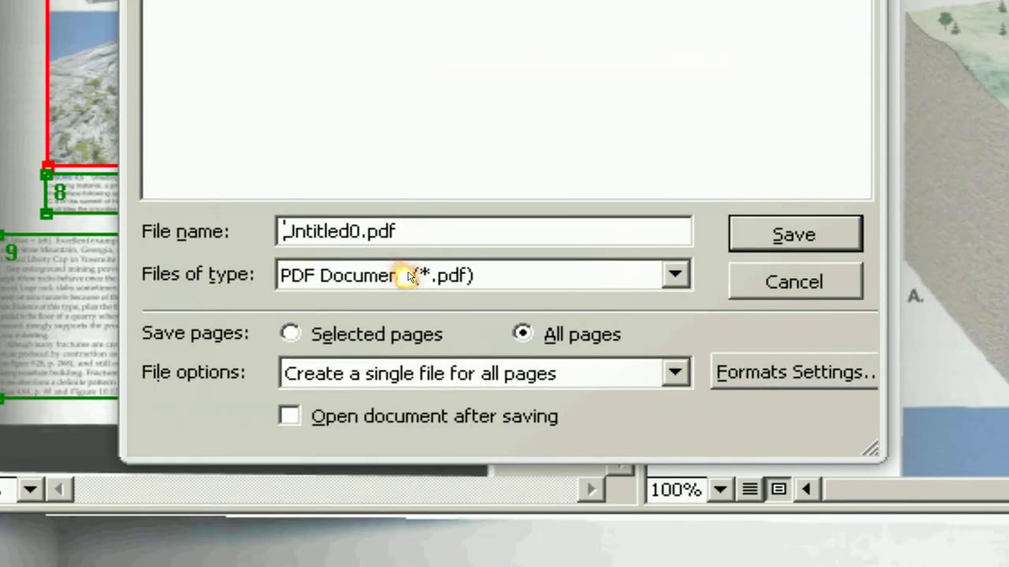
left_click(409, 276)
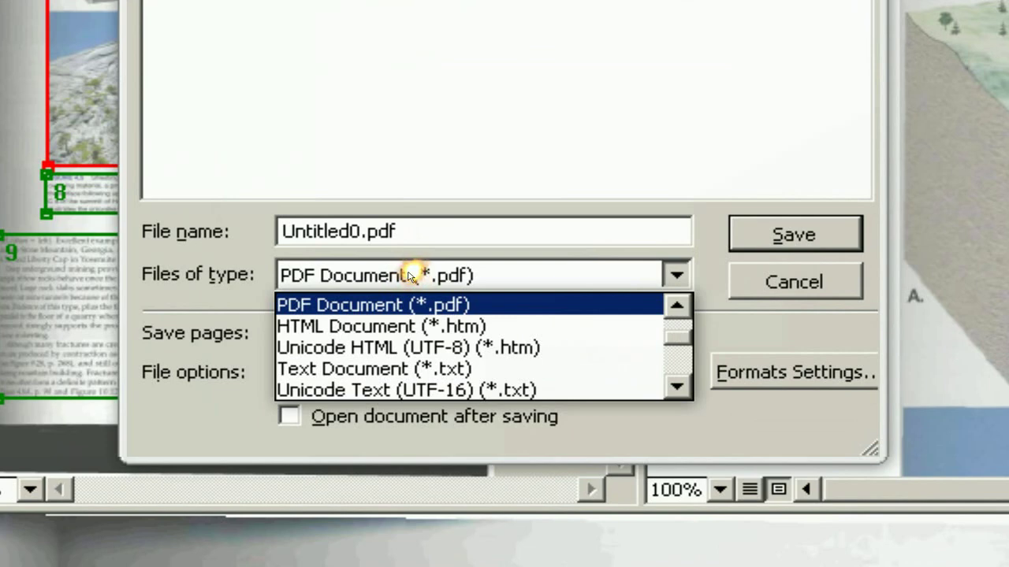
left_click(409, 275)
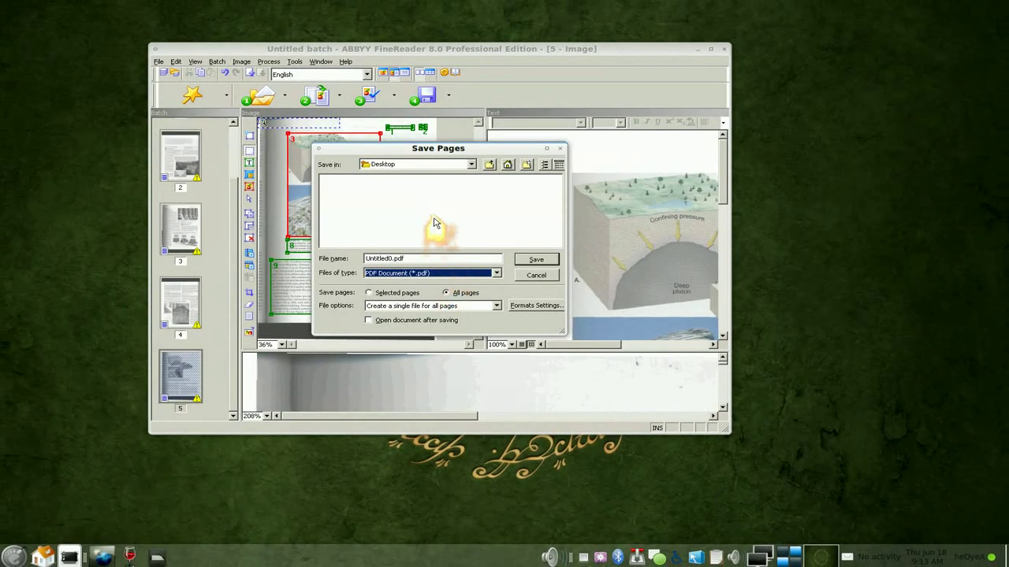
left_click(538, 260)
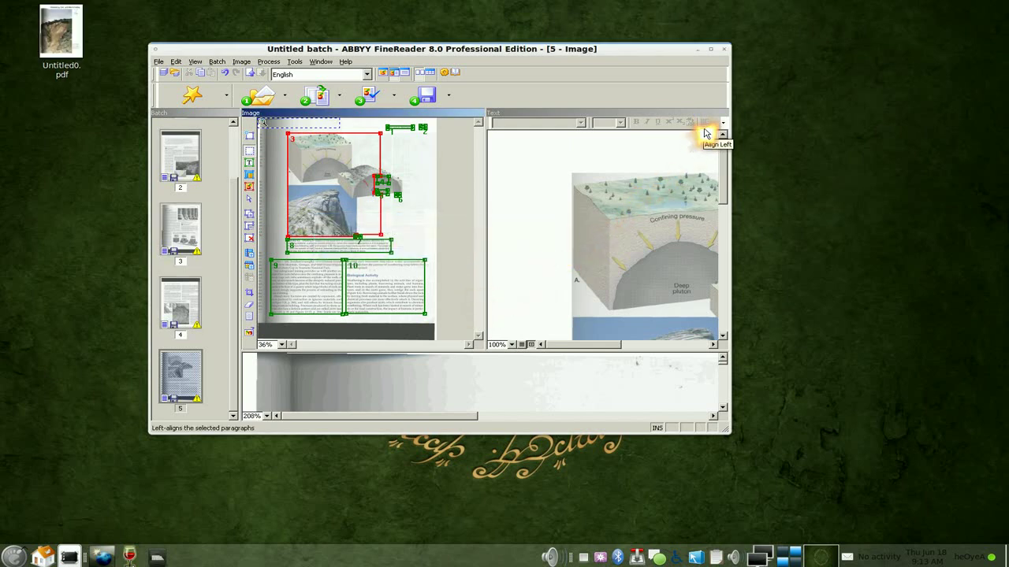
Minimize FineReader, open Untitled0.pdf from the desktop in the document viewer, and check page 1, testing that its photo caption is selectable text
left_click(708, 49)
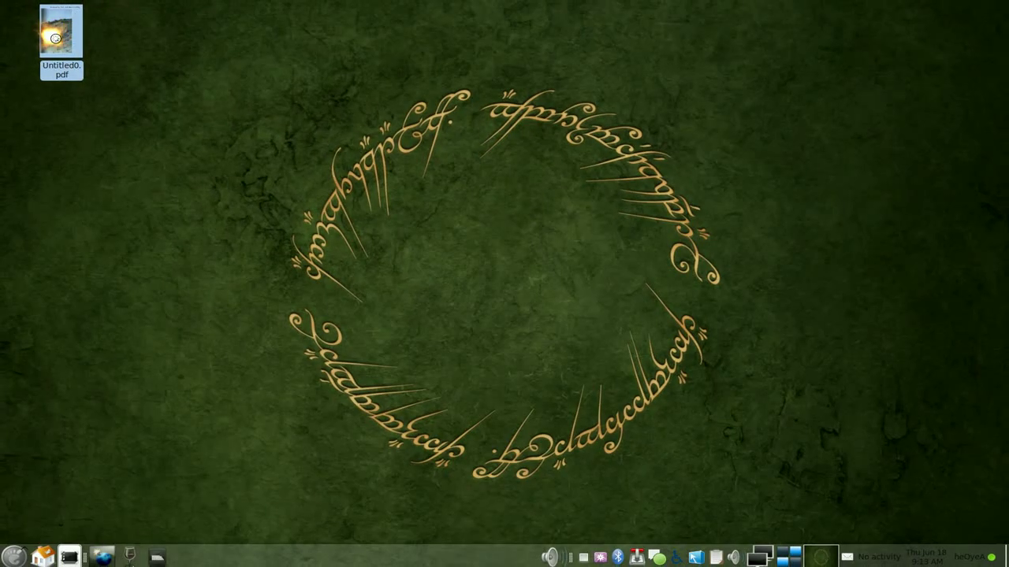
double_click(55, 38)
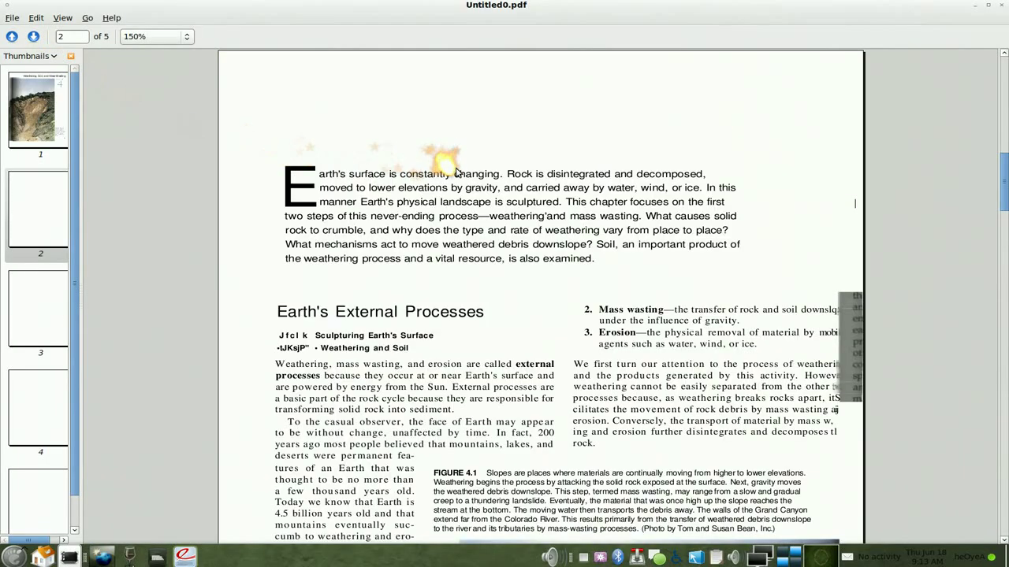
left_click(39, 114)
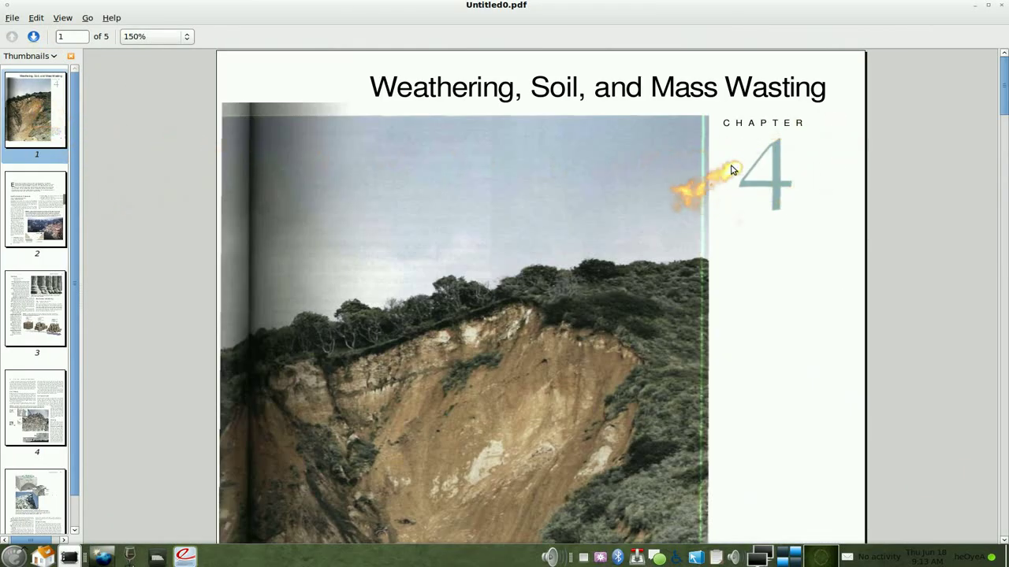
scroll(725, 184, "down", 3)
scroll(728, 171, "down", 5)
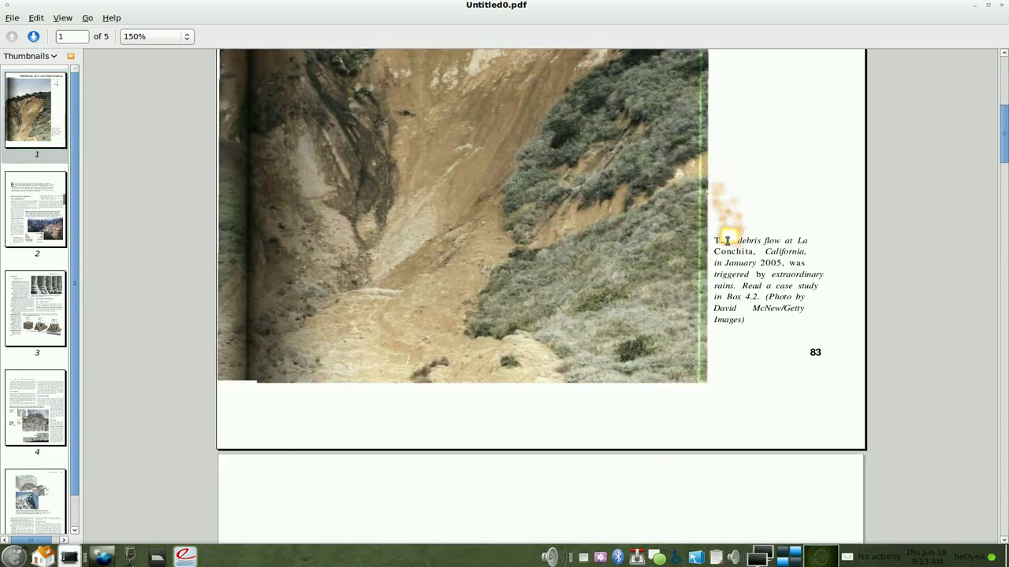
left_click_drag(735, 240, 780, 296)
left_click(777, 308)
Examine the recognized text and figures on pages 2 and 3 of Untitled0.pdf and close the document
left_click(36, 204)
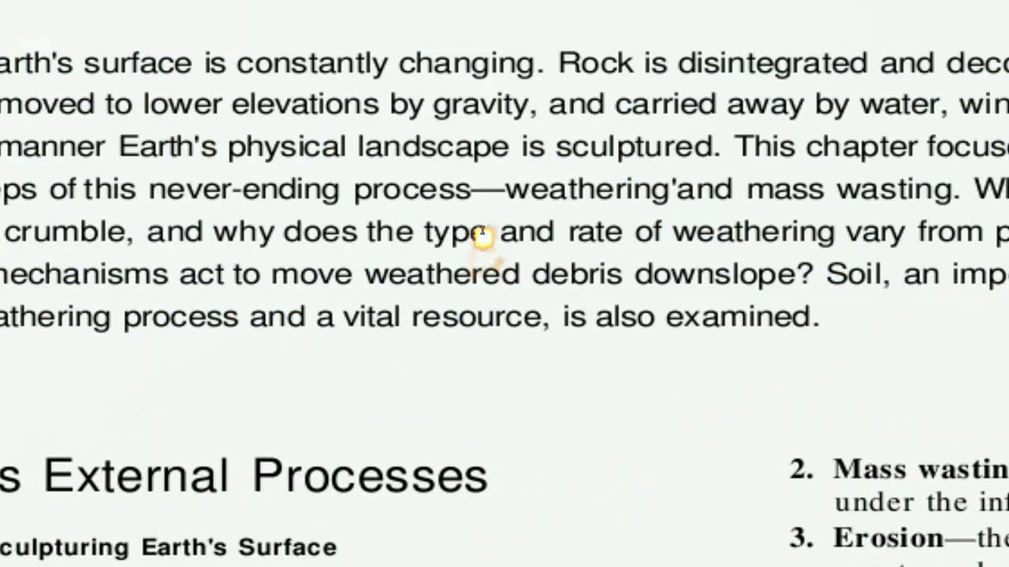
left_click(33, 18)
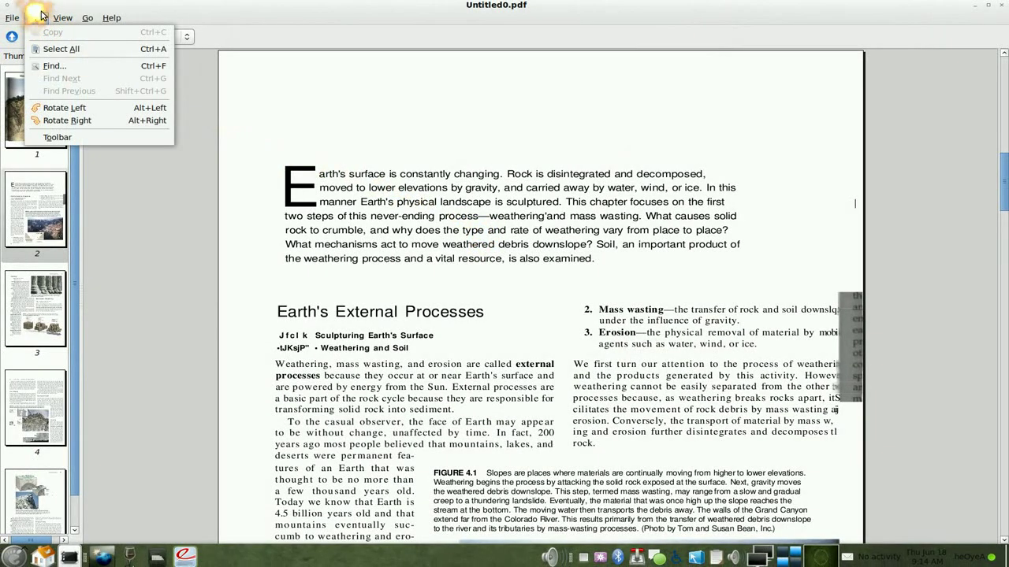
left_click(62, 17)
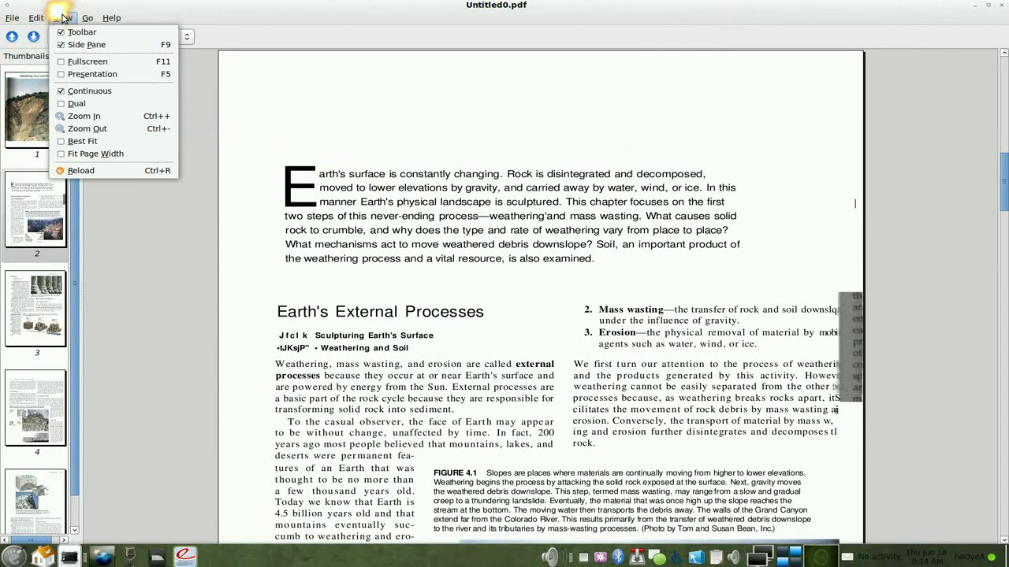
left_click(435, 161)
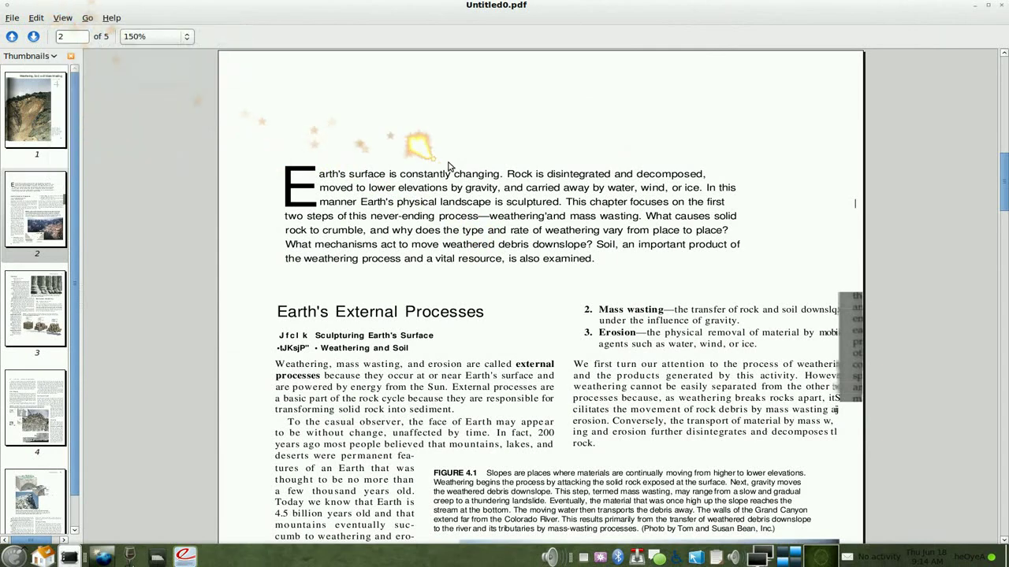
scroll(454, 173, "down", 15)
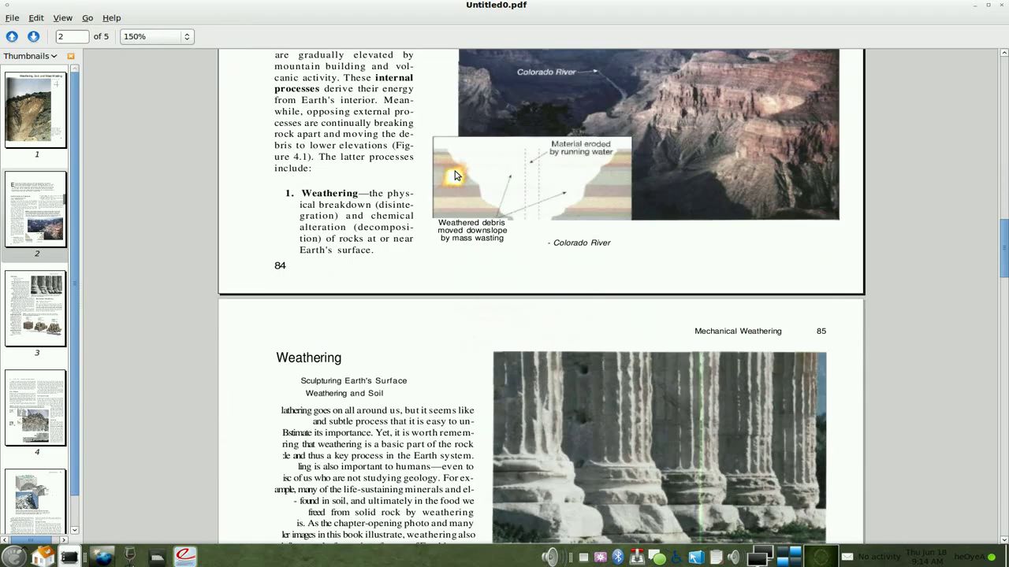
scroll(455, 175, "down", 8)
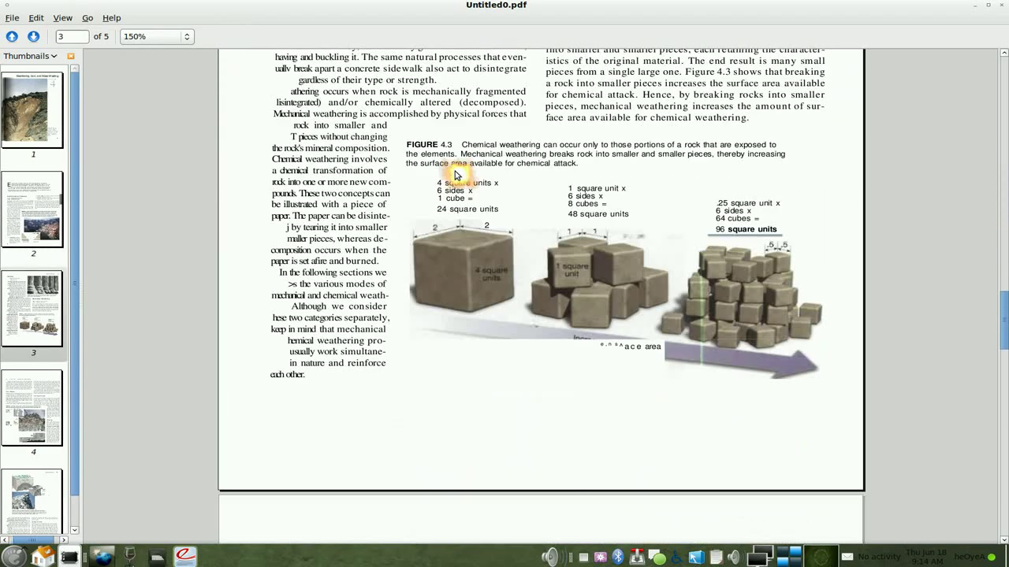
scroll(455, 173, "up", 4)
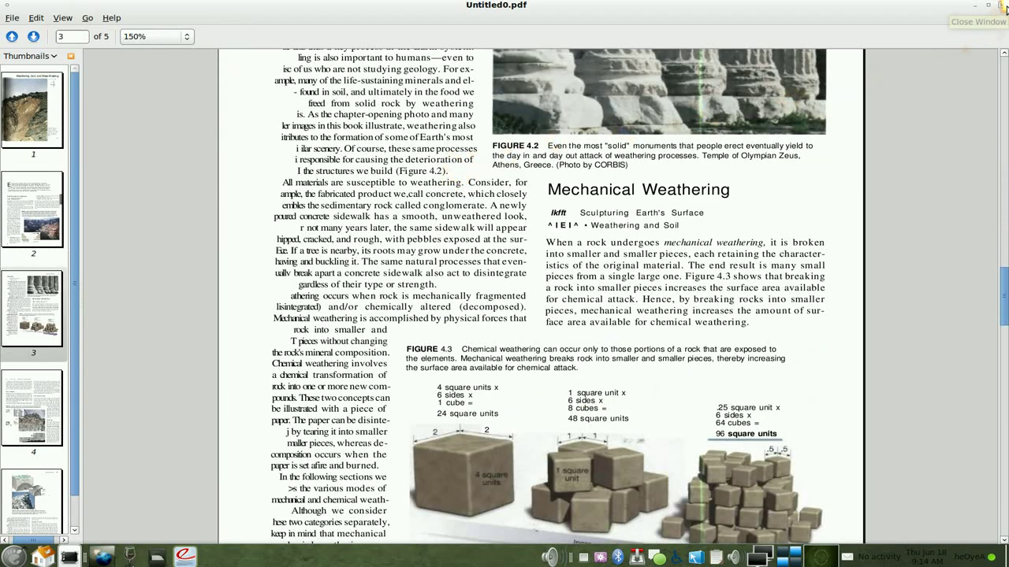
left_click(1005, 8)
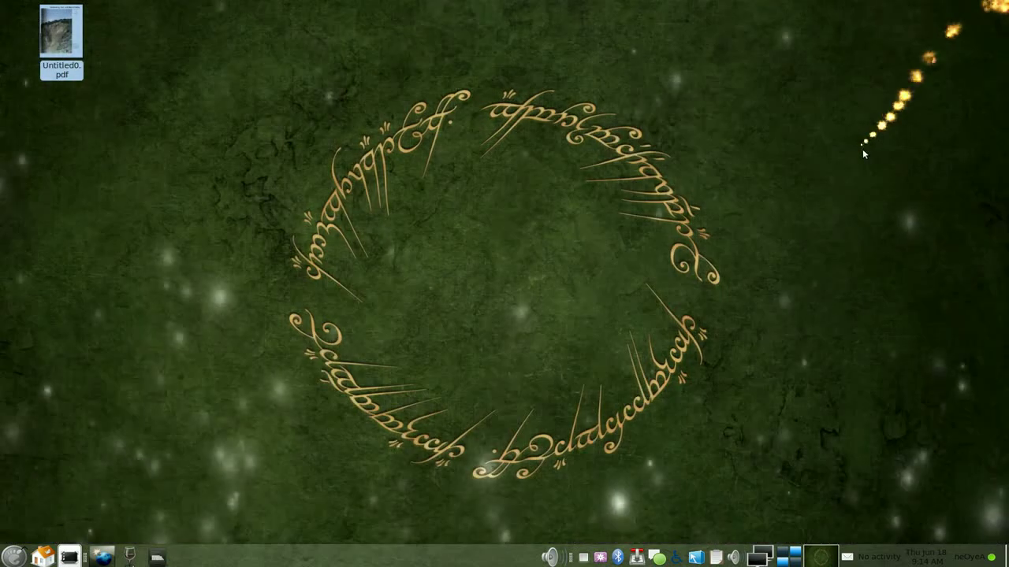